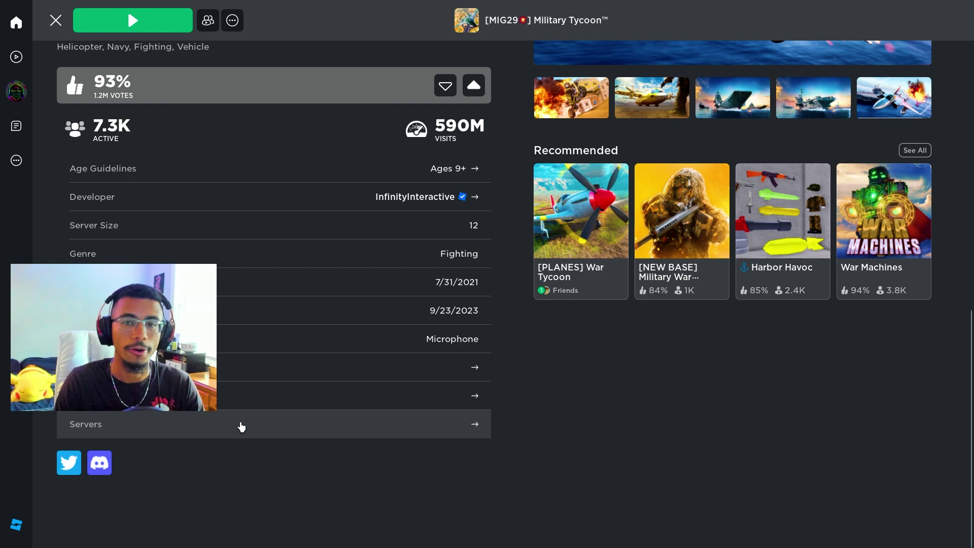
# Open the Military Tycoon server list and sort Other Servers by player count, ascending
pyautogui.click(240, 426)
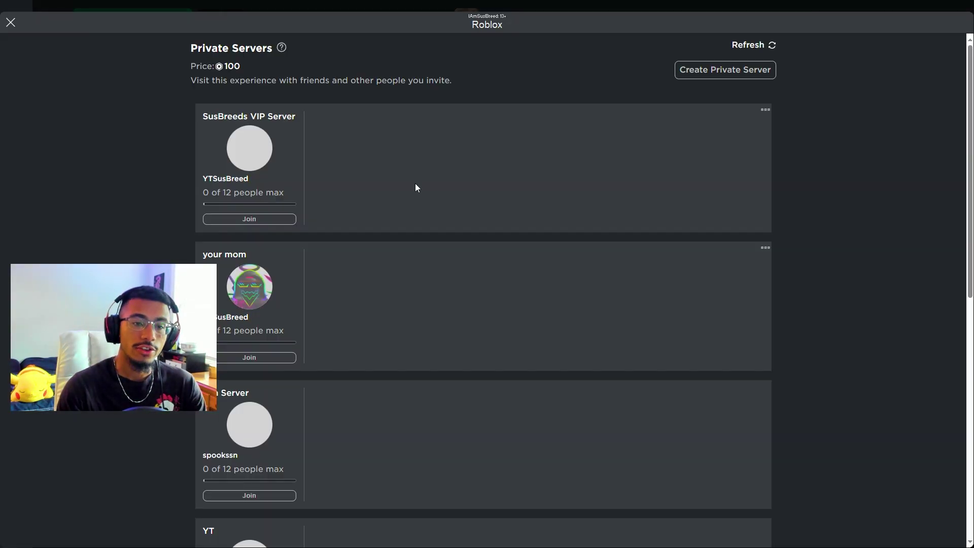
pyautogui.scroll(-1, 356, 174)
pyautogui.scroll(1, 355, 174)
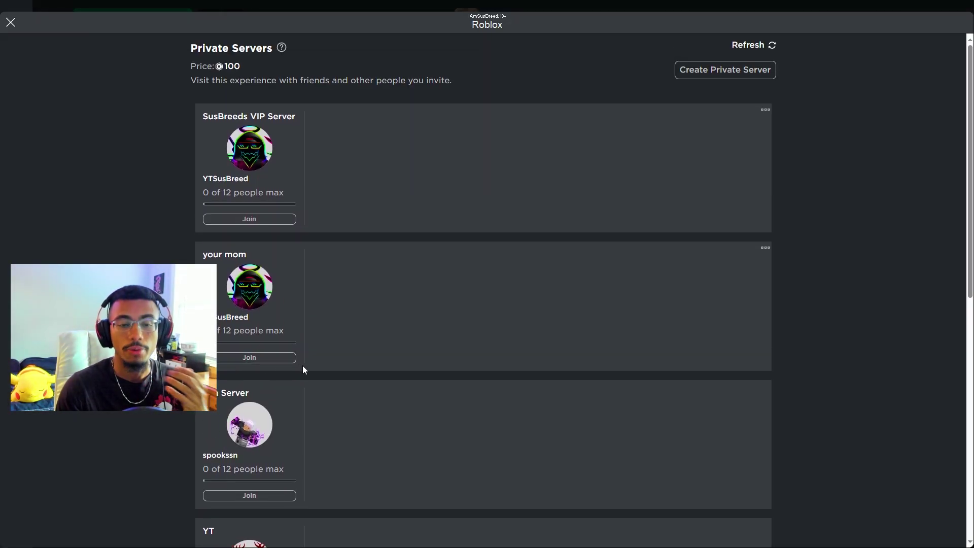
pyautogui.scroll(-5, 308, 346)
pyautogui.click(293, 247)
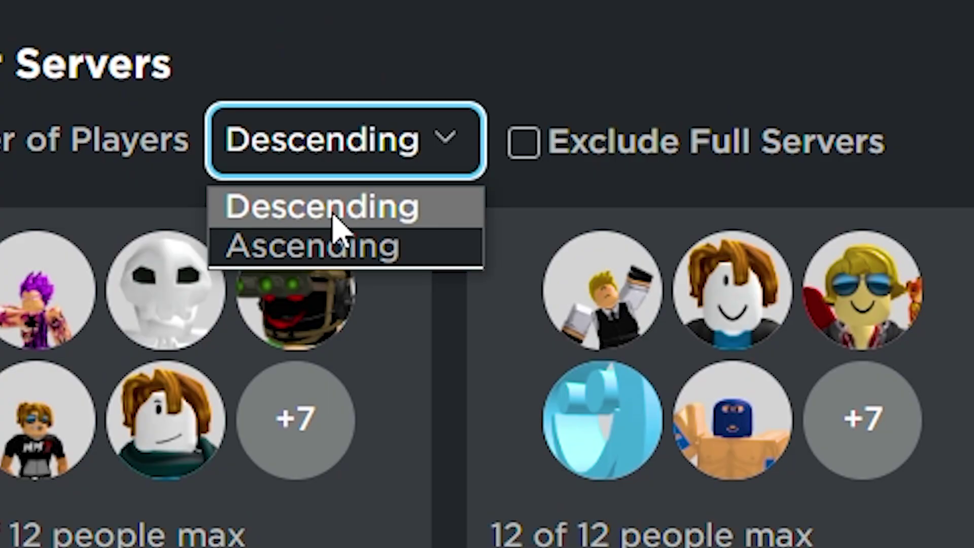
pyautogui.click(293, 281)
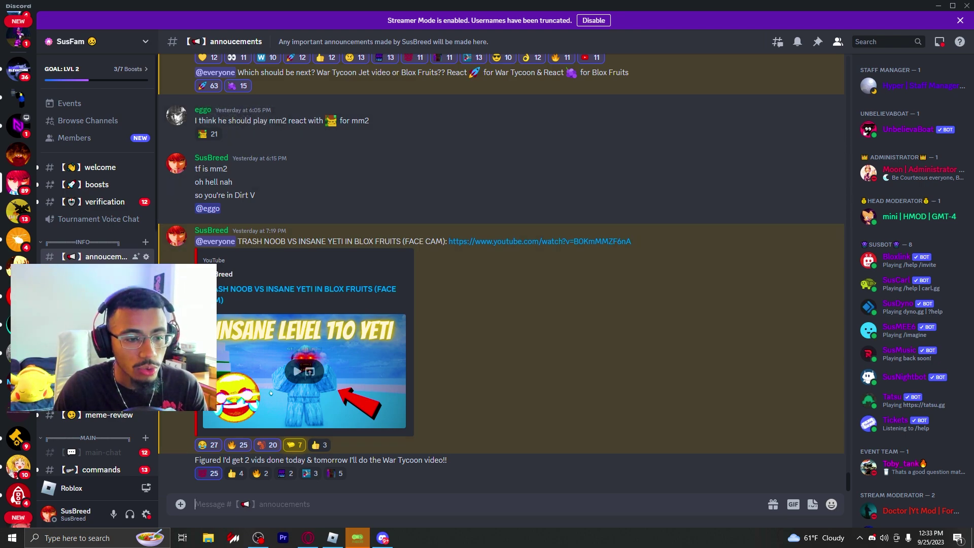
# Go to the Discord links channel that has the free private server link
pyautogui.click(107, 274)
pyautogui.scroll(3, 480, 229)
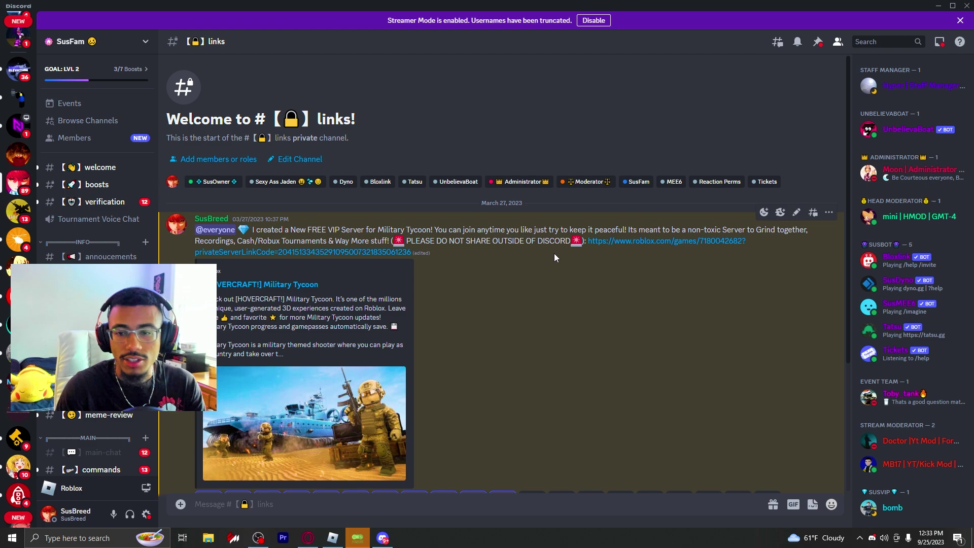
pyautogui.scroll(-2, 435, 271)
pyautogui.scroll(-1, 398, 217)
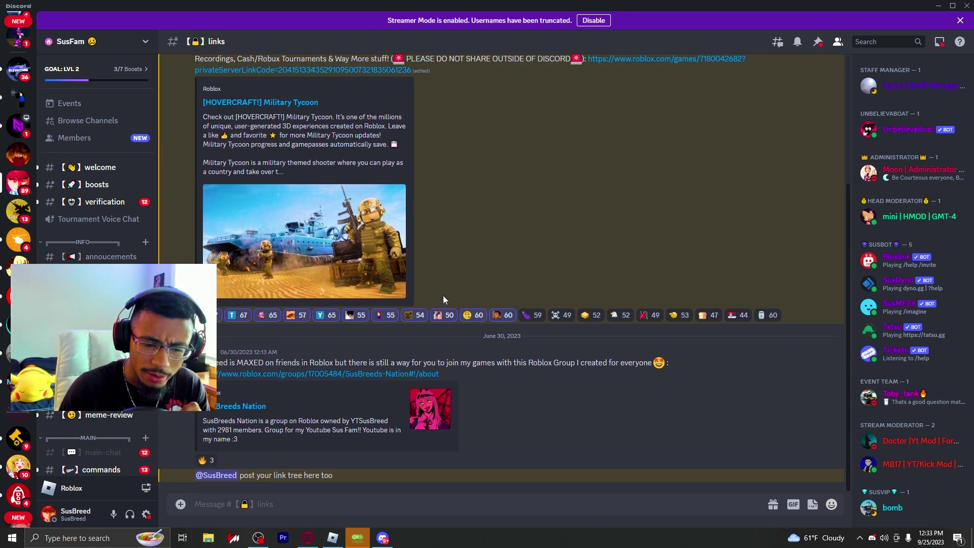
pyautogui.moveTo(532, 389)
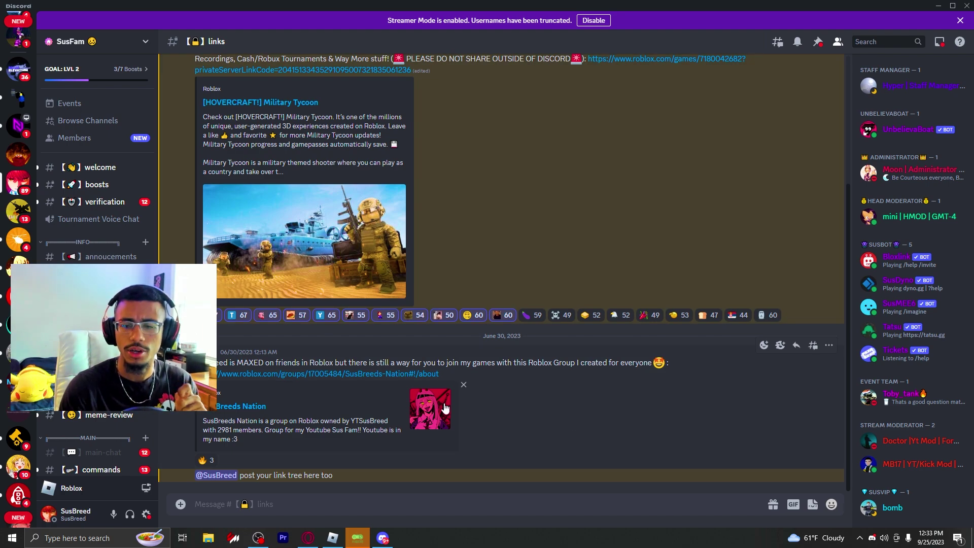
pyautogui.scroll(3, 440, 395)
pyautogui.scroll(-3, 440, 395)
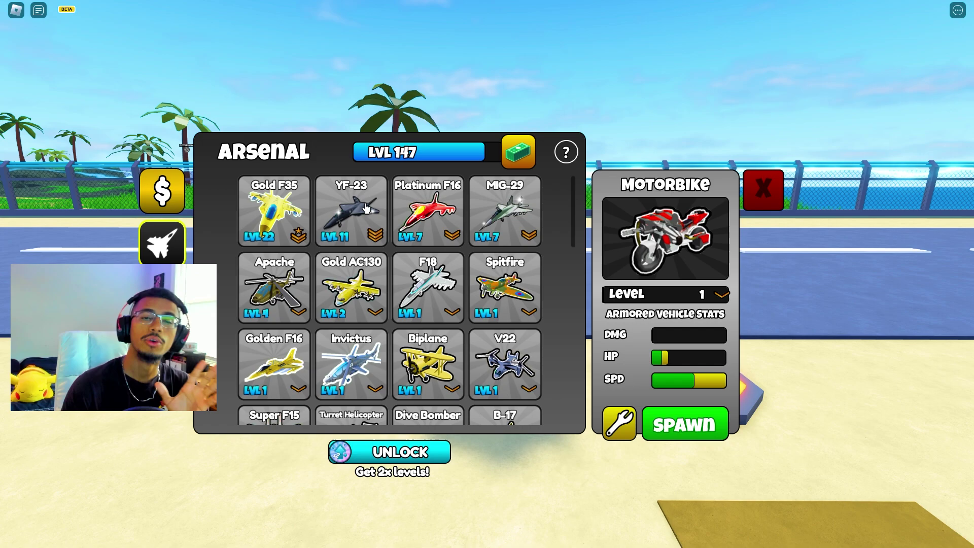
# Check the Gold F35's level and stats in the Arsenal
pyautogui.click(289, 221)
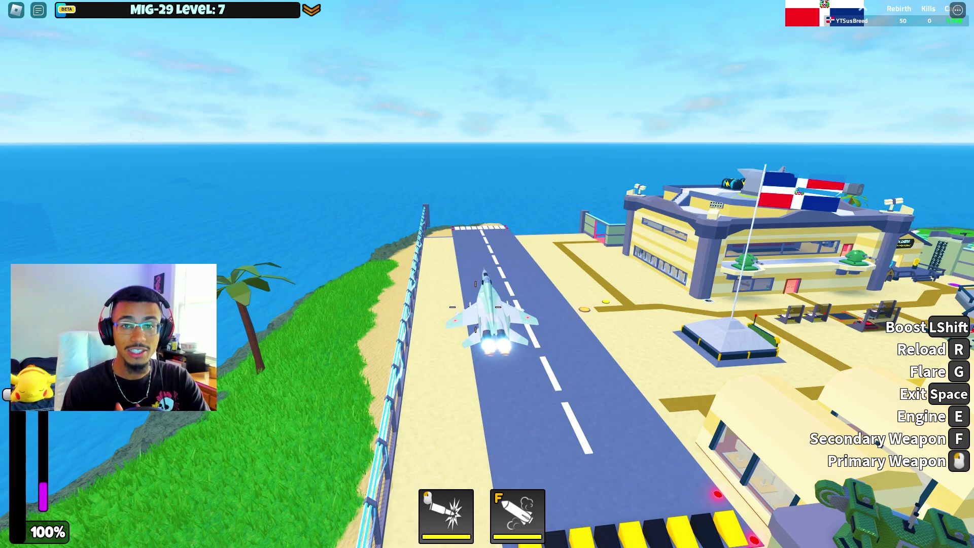
# Fly the MIG-29 off the runway into the garage and bring up the game menu
pyautogui.press('w')
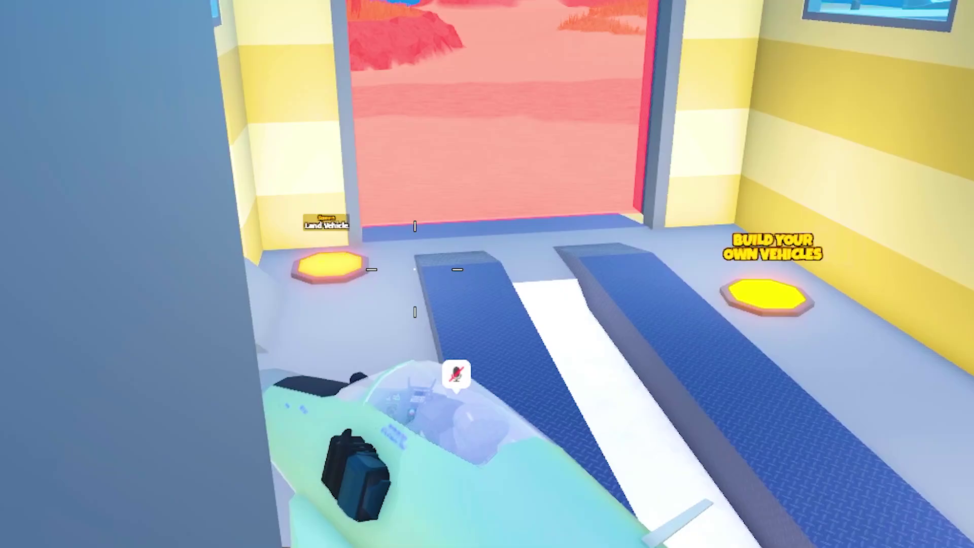
pyautogui.press('Escape')
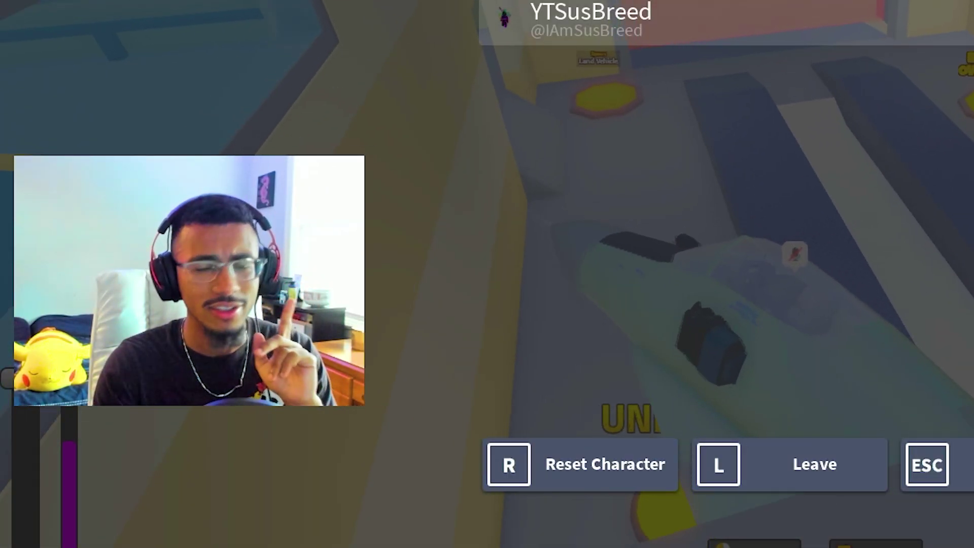
# Turn the game volume down to zero in Settings and close the menu
pyautogui.click(417, 359)
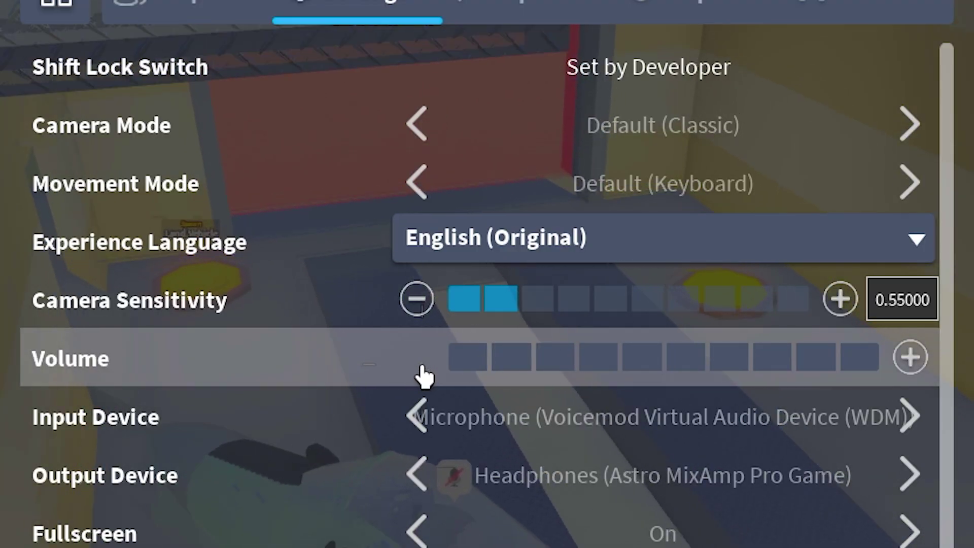
pyautogui.press('Escape')
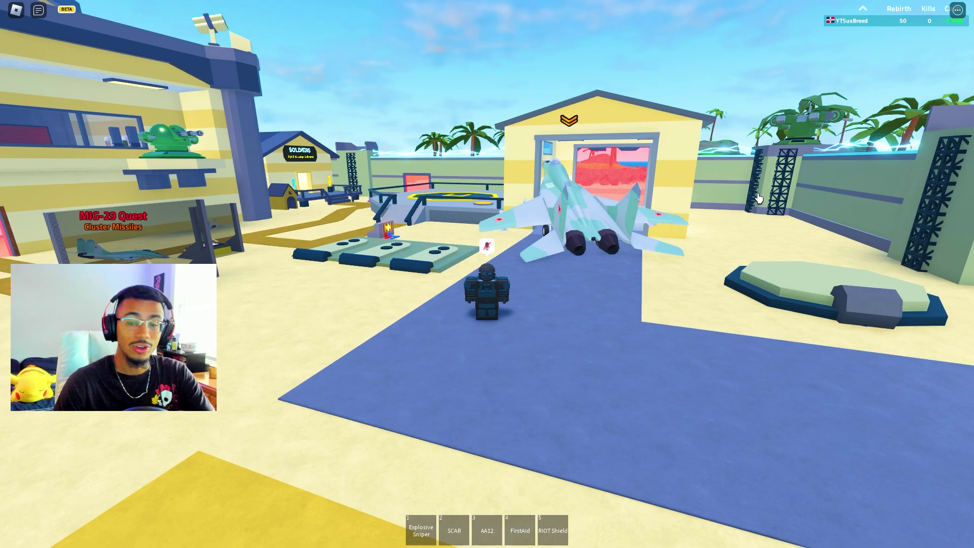
# Hop onto the parked MIG-29, then walk along it toward the garage and back to its tail
pyautogui.press('space')
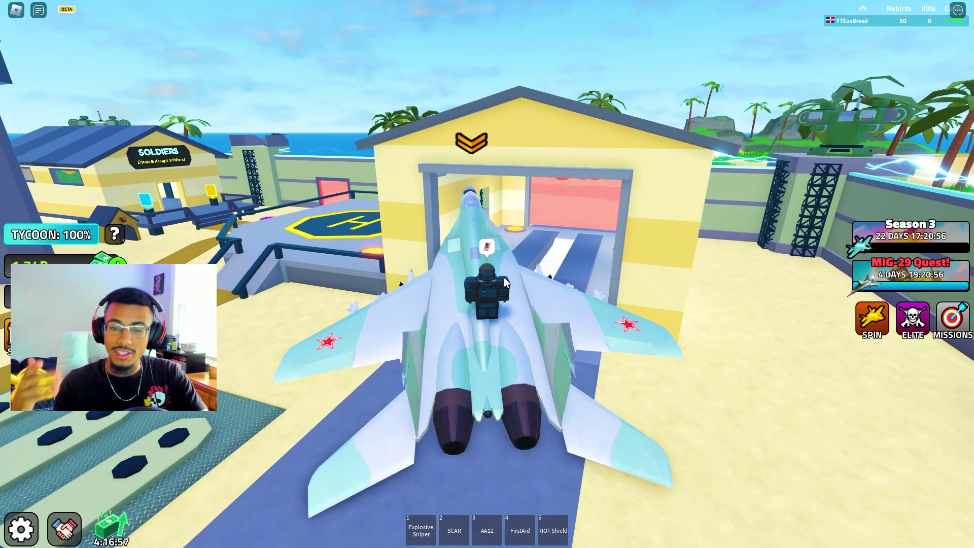
pyautogui.press('s')
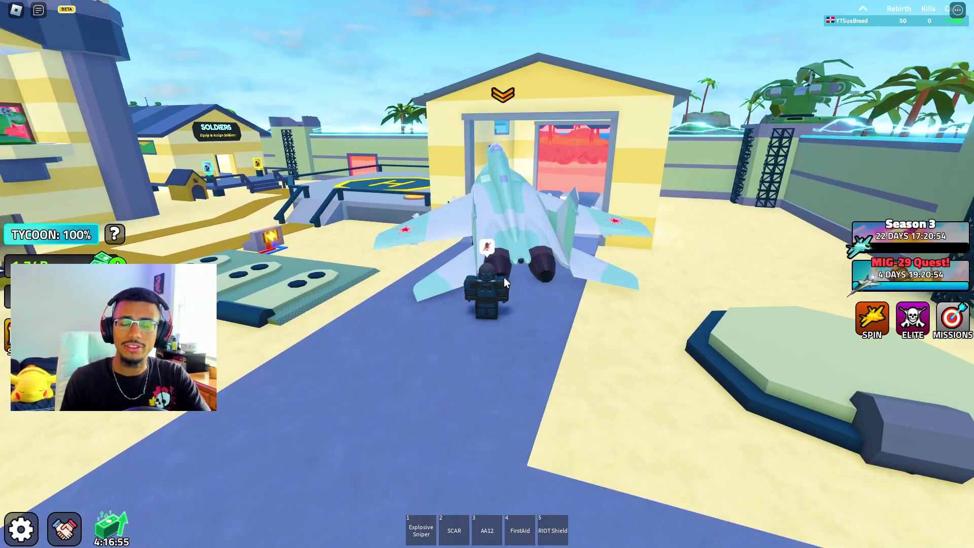
pyautogui.press('a')
pyautogui.press('w')
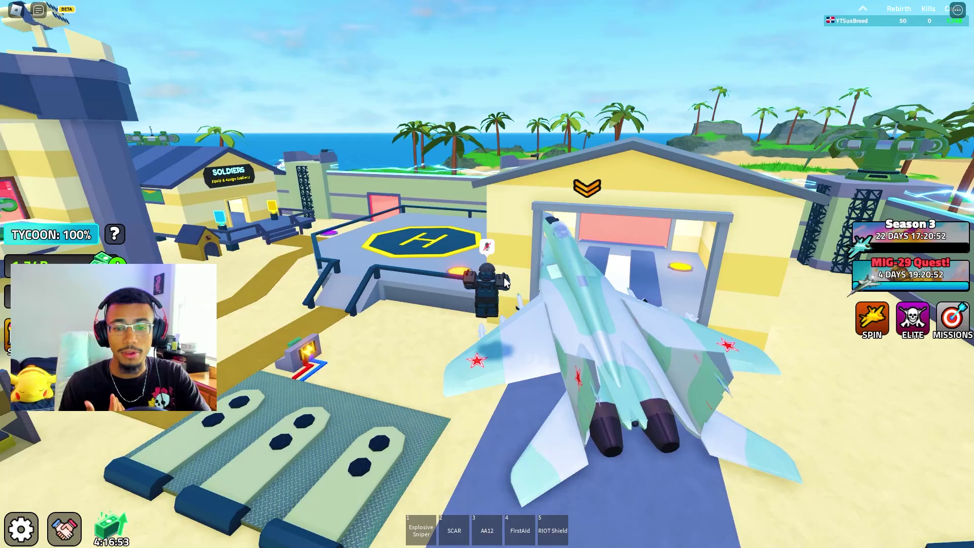
pyautogui.press('s')
pyautogui.press('w')
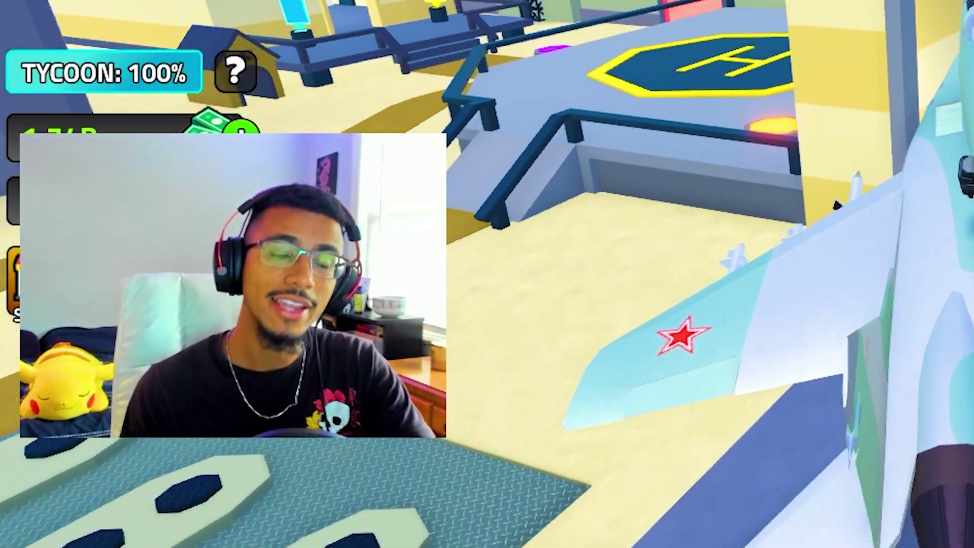
# Move around beside the jet, then walk backward away from it into the base
pyautogui.press('s')
pyautogui.press('w')
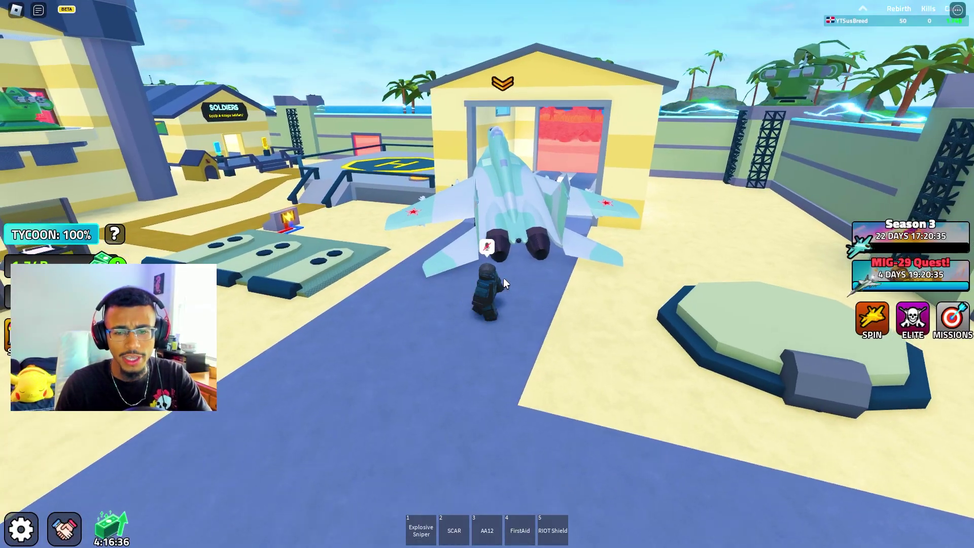
pyautogui.press('s')
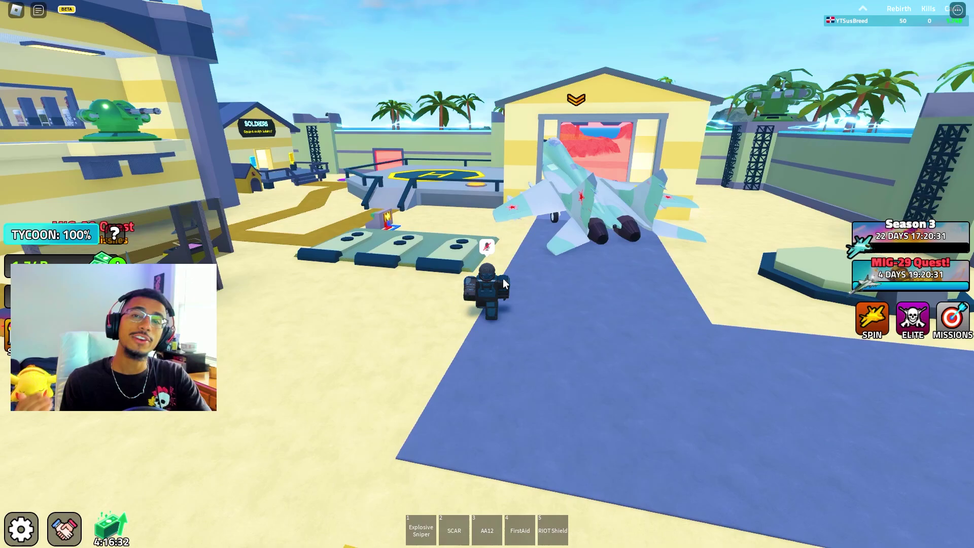
pyautogui.press('w')
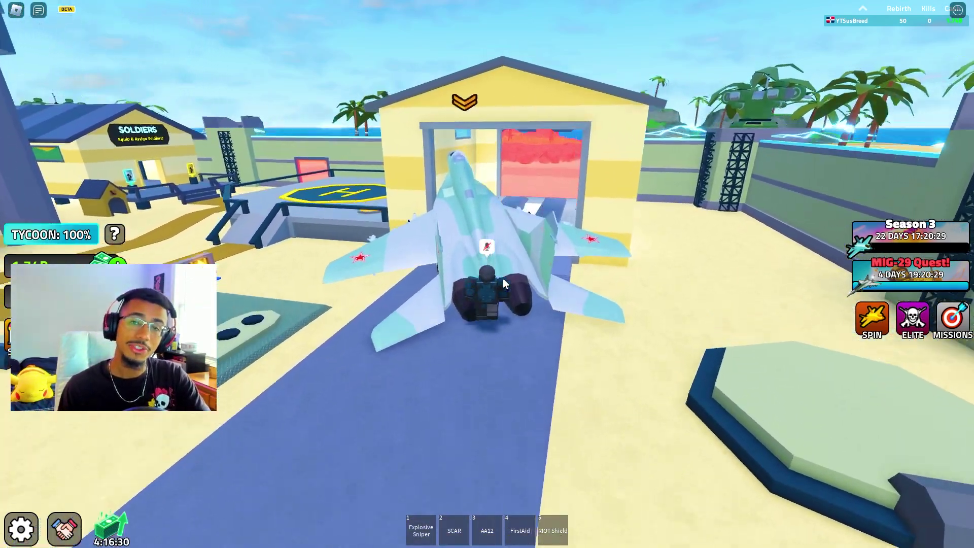
pyautogui.press('s')
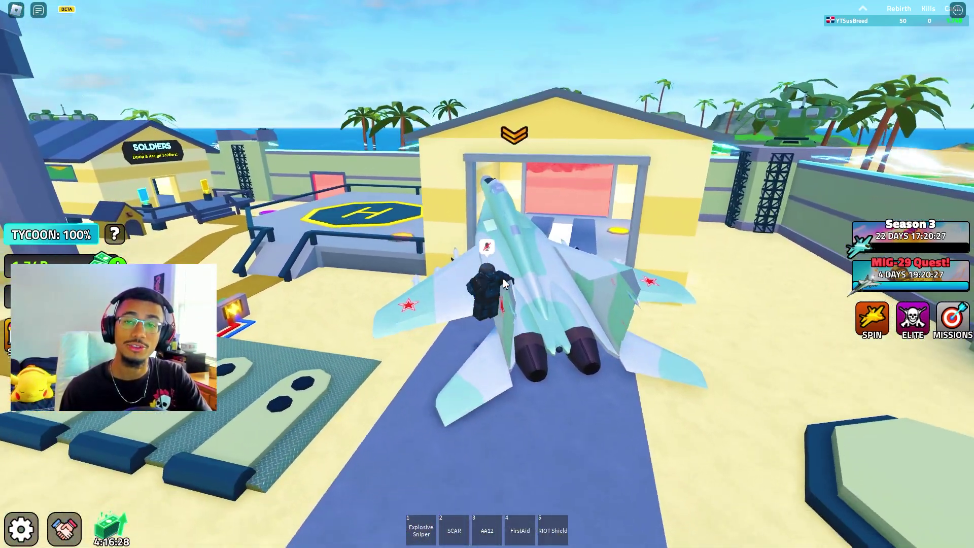
pyautogui.press('s')
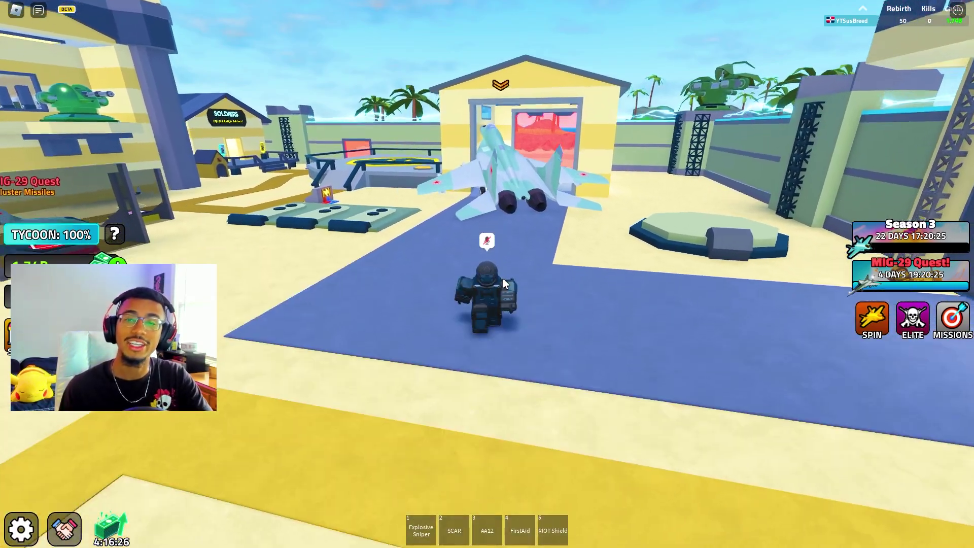